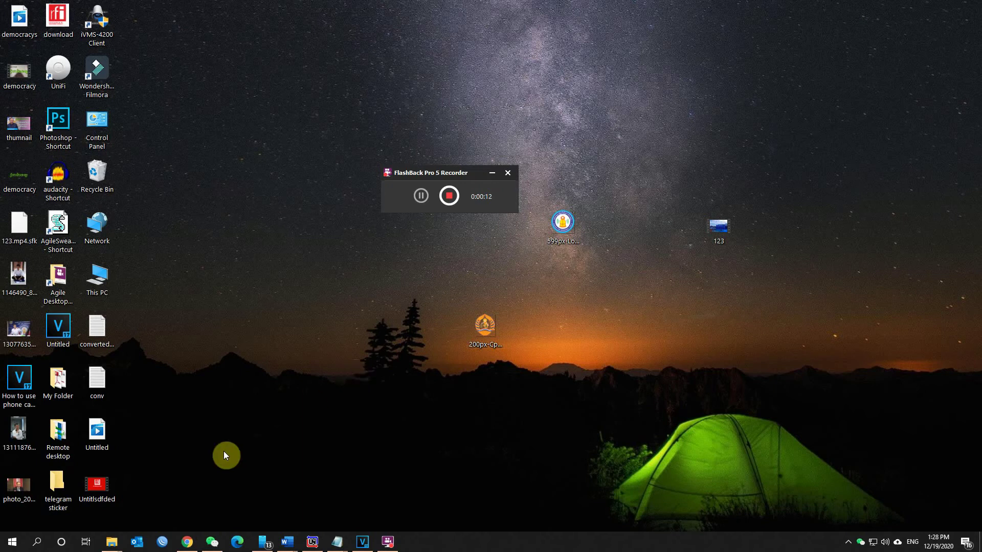
Step: Play the Untitled video with its sound muted
{"action": "double_click", "coordinate": [96, 487]}
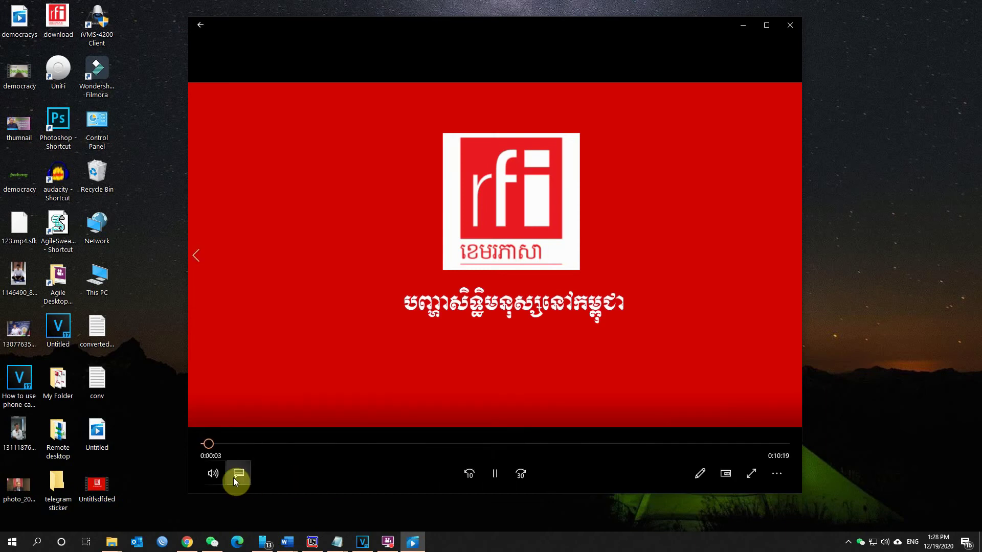
{"action": "left_click", "coordinate": [213, 473]}
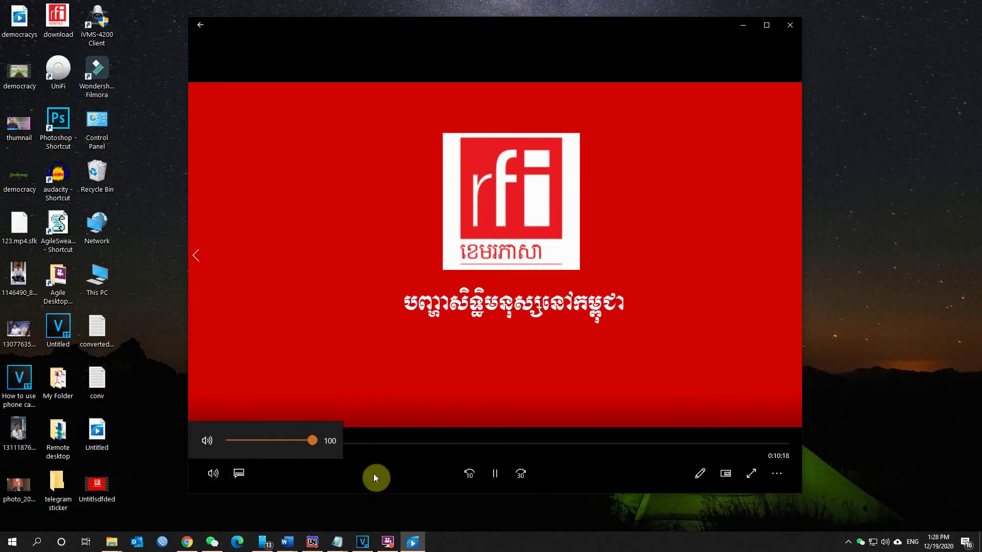
{"action": "left_click", "coordinate": [207, 440]}
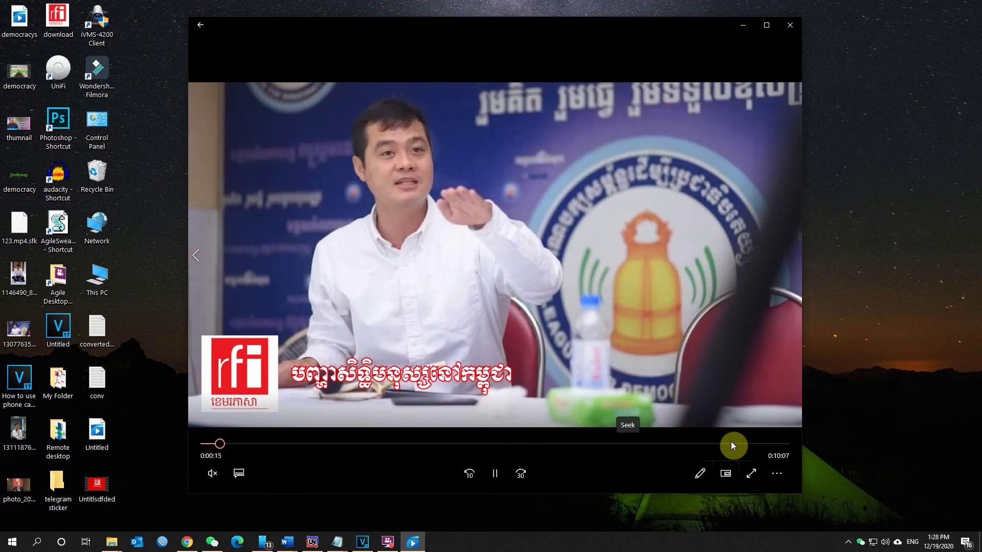
Step: Check the video near its end and around 8:47, close the player, and return to VEGAS's Options menu
{"action": "left_click", "coordinate": [731, 443]}
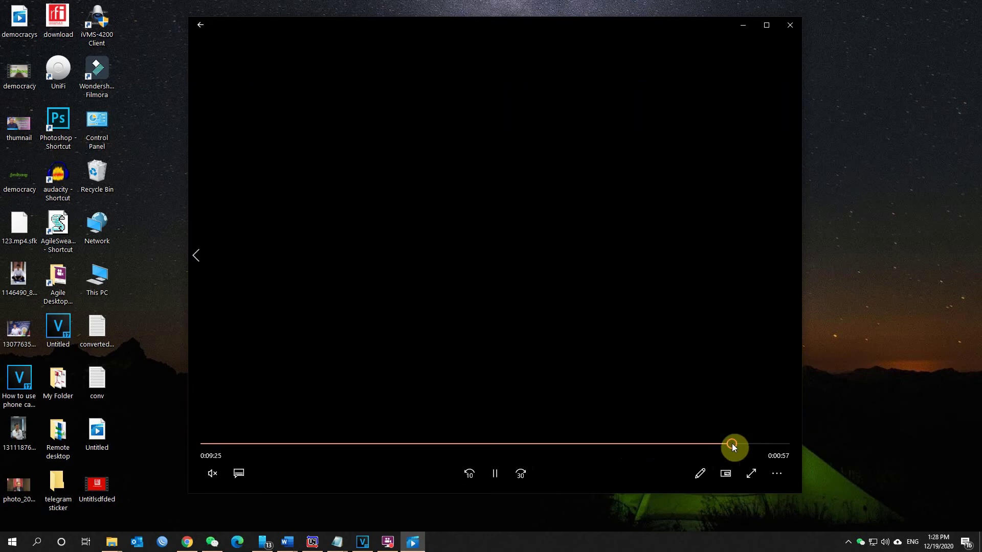
{"action": "left_click", "coordinate": [694, 446]}
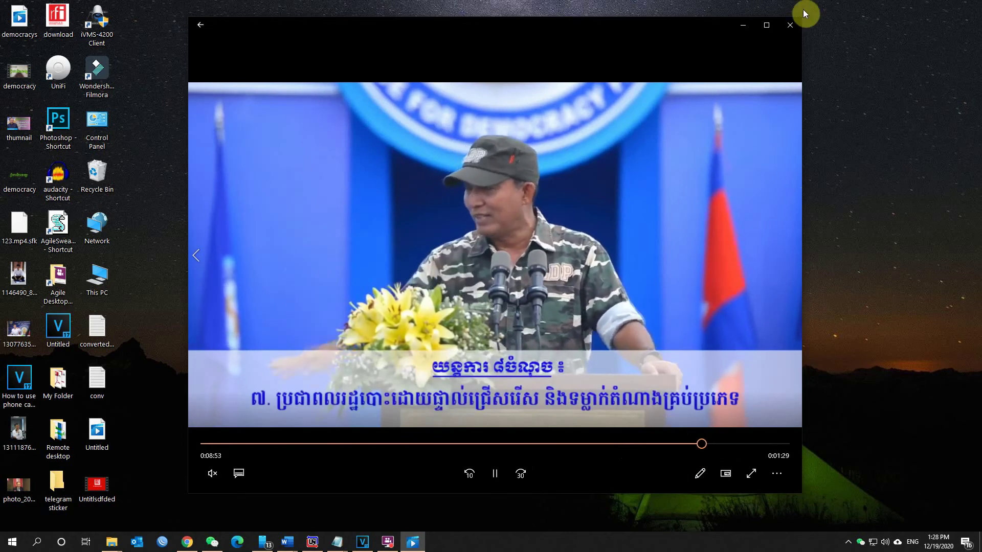
{"action": "left_click", "coordinate": [790, 25]}
{"action": "mouse_move", "coordinate": [362, 542]}
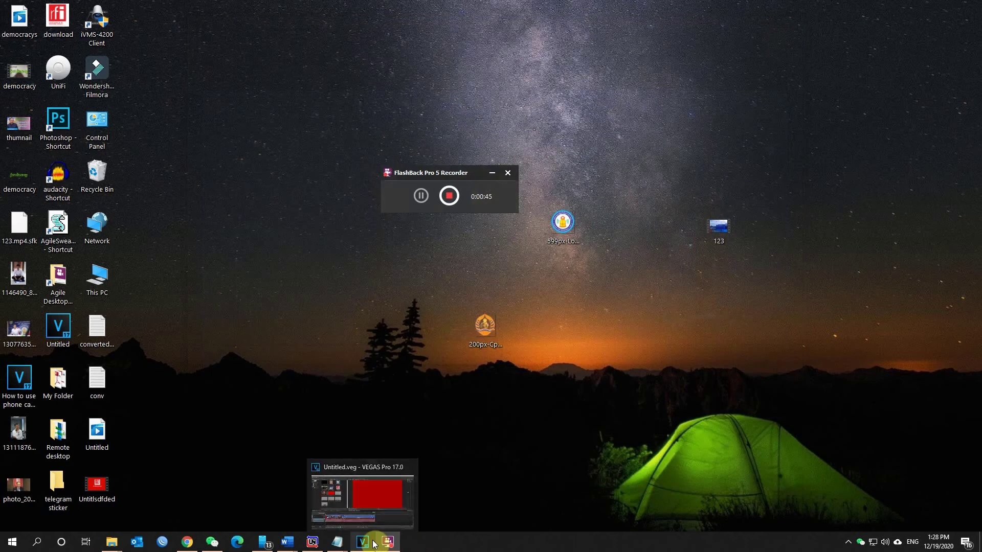
{"action": "left_click", "coordinate": [374, 543]}
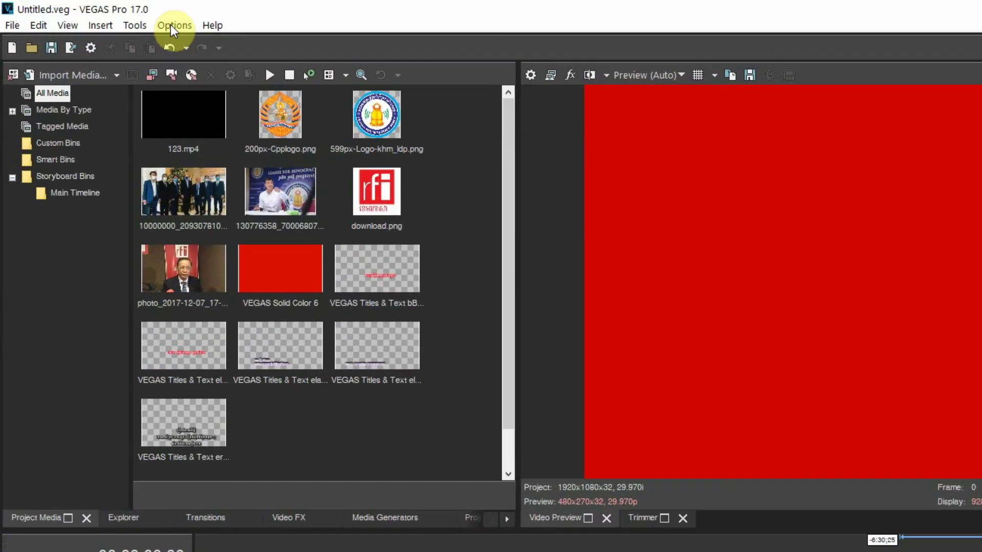
{"action": "left_click", "coordinate": [117, 17]}
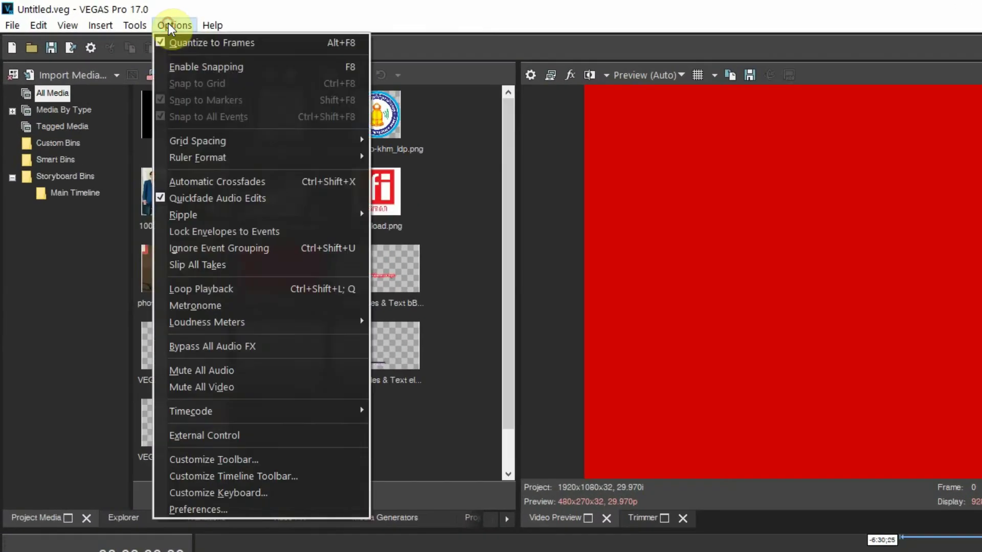
Step: Uncheck 'Close media files when not the active application' in General preferences and confirm
{"action": "left_click", "coordinate": [194, 509]}
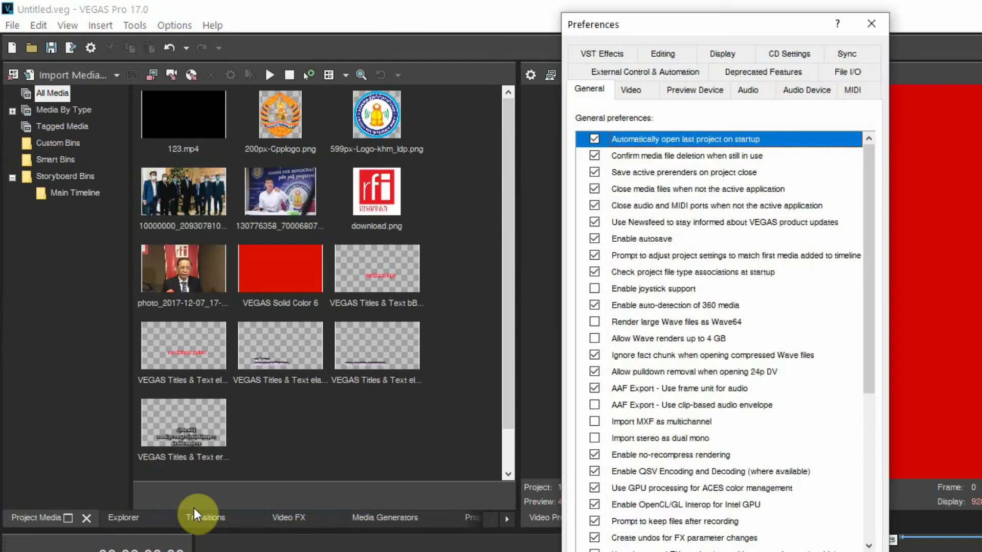
{"action": "left_click", "coordinate": [591, 89]}
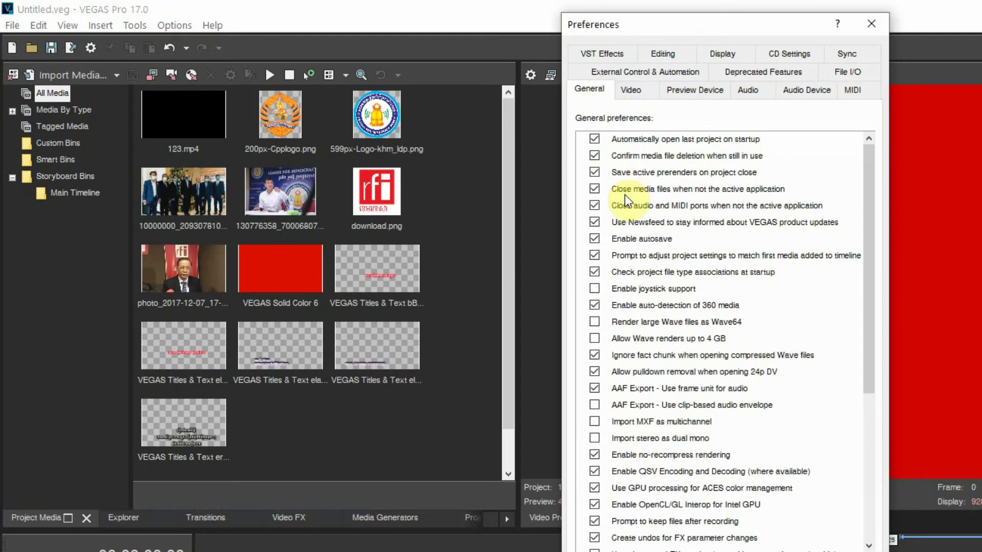
{"action": "left_click", "coordinate": [594, 189]}
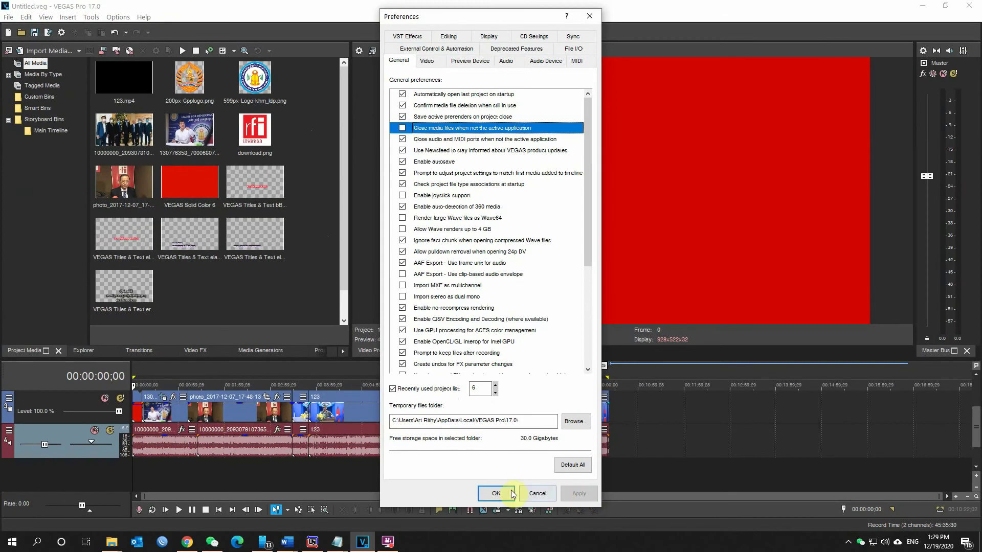
{"action": "left_click", "coordinate": [493, 495]}
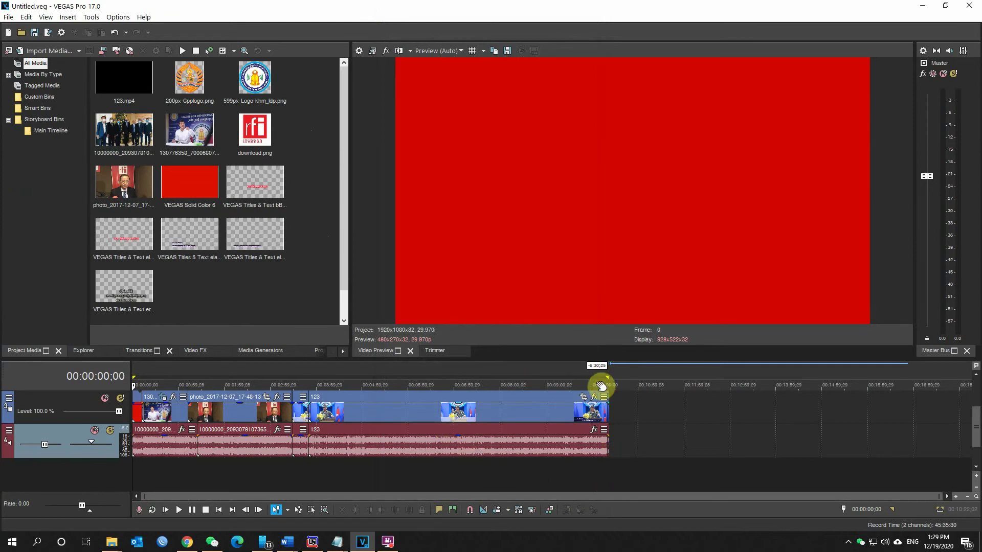
Step: Select the timeline from the project start to the end of the last clip
{"action": "left_click_drag", "start_coordinate": [611, 467], "coordinate": [263, 467]}
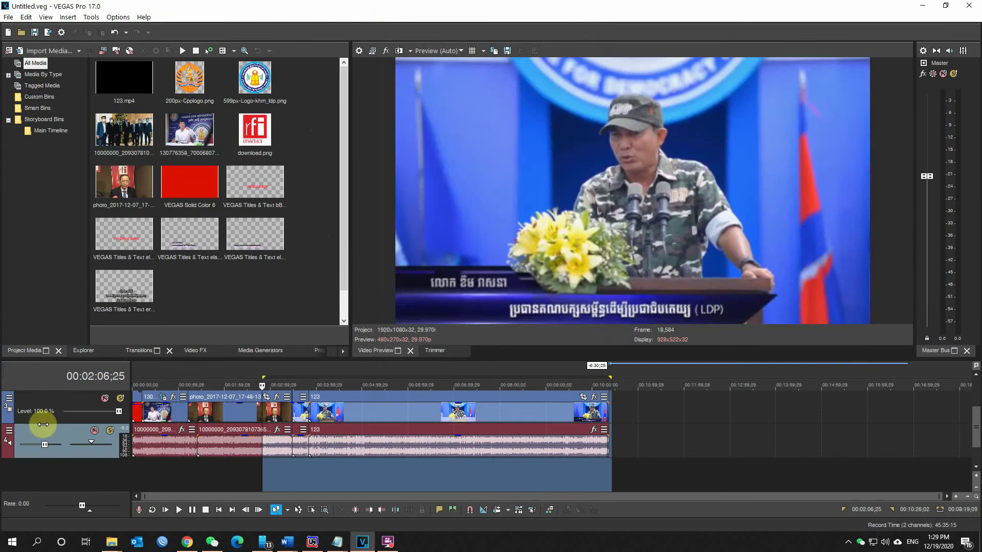
{"action": "key", "text": "Home"}
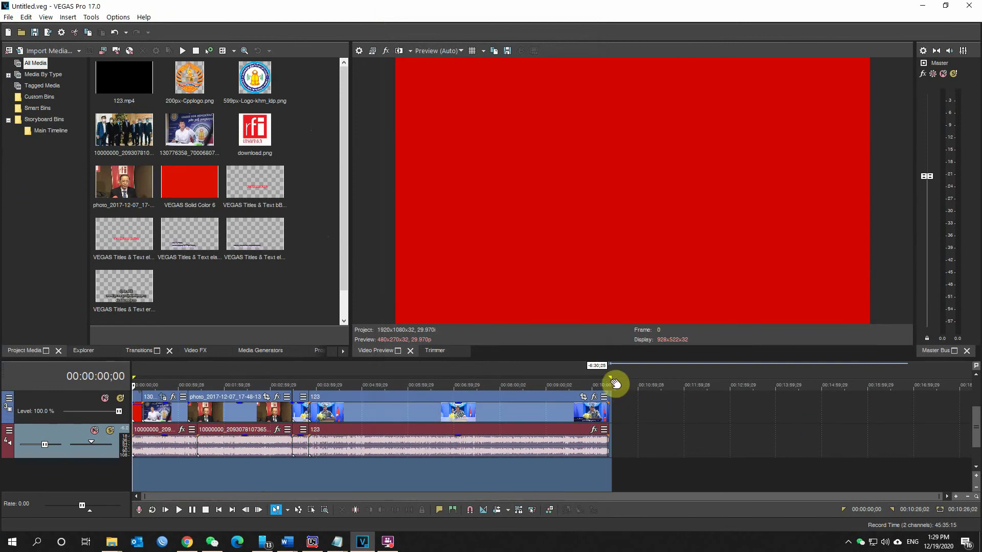
{"action": "left_click", "coordinate": [610, 384]}
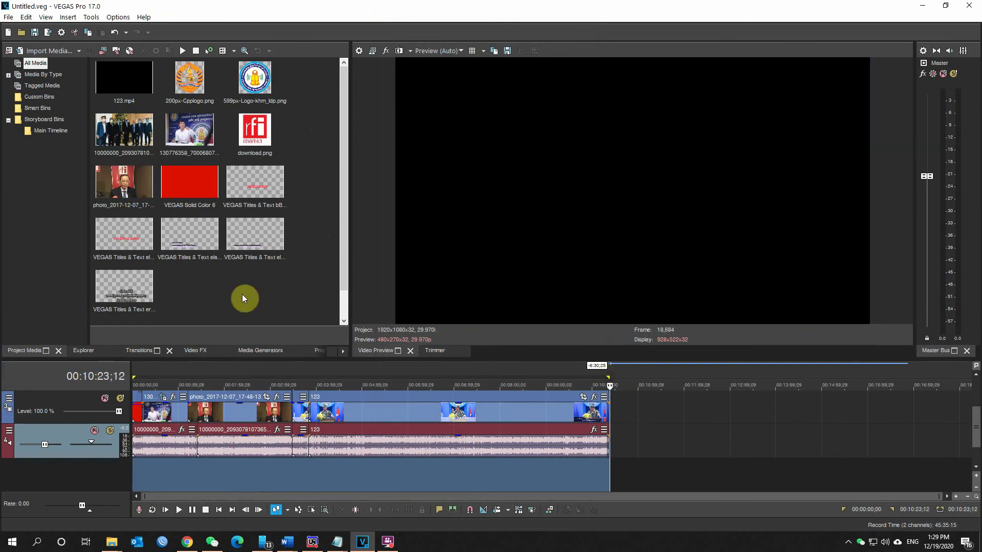
Step: Render the project with MAGIX AVC/AAC MP4 Internet HD 1080p 25 fps as 'My Video.mp4'
{"action": "left_click", "coordinate": [46, 33]}
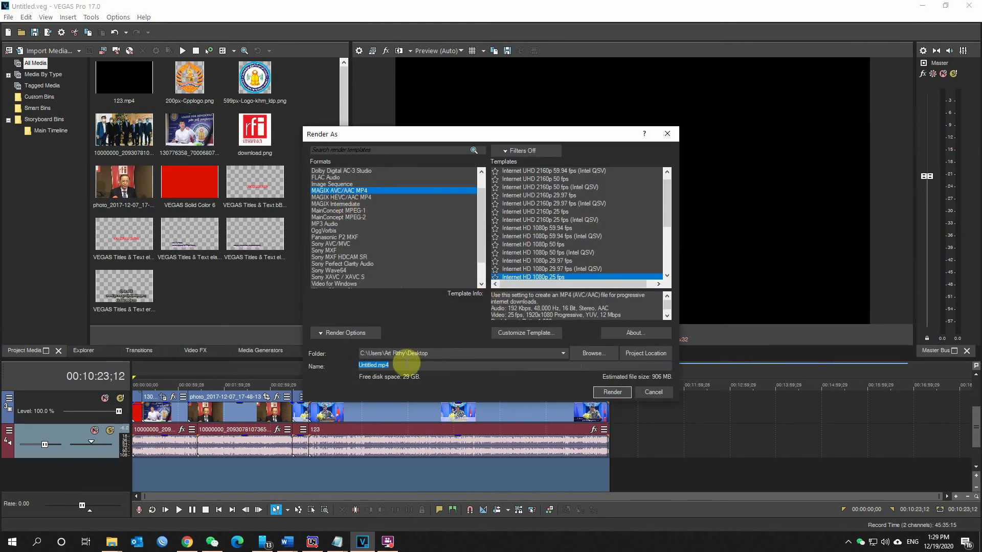
{"action": "left_click", "coordinate": [375, 365]}
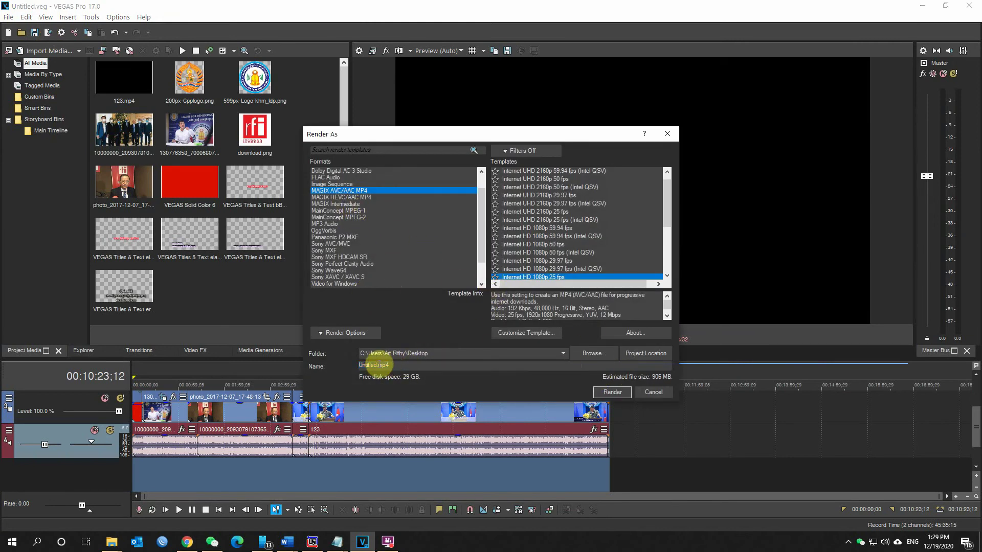
{"action": "double_click", "coordinate": [375, 365]}
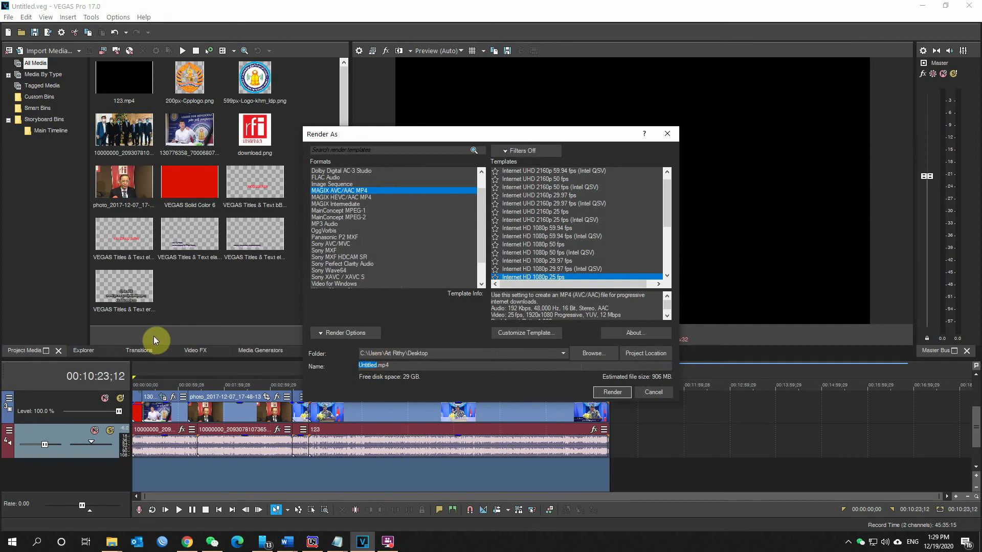
{"action": "type", "text": "My Video"}
{"action": "left_click", "coordinate": [617, 396]}
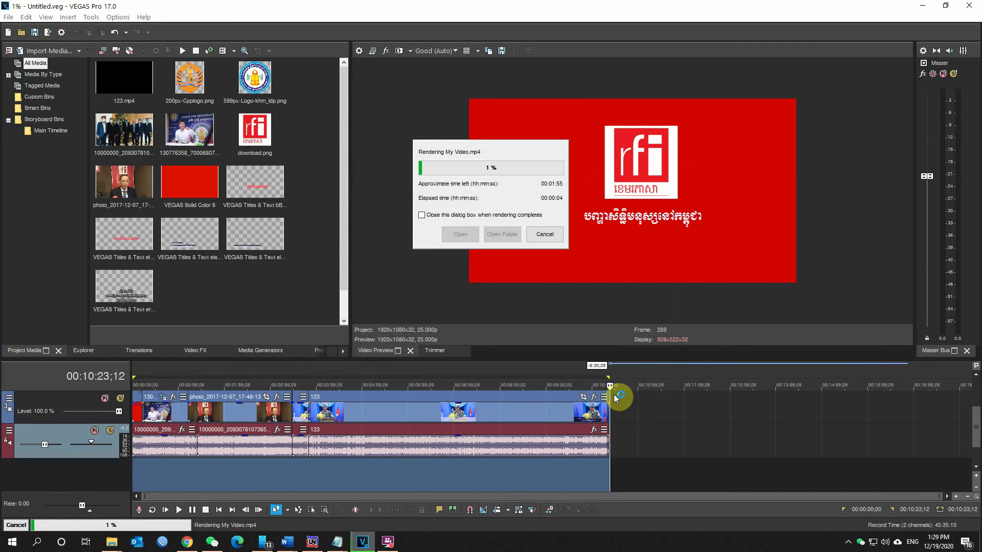
Step: Wait while My Video.mp4 renders, now at 2% with about three minutes left
{"action": "left_click", "coordinate": [387, 543]}
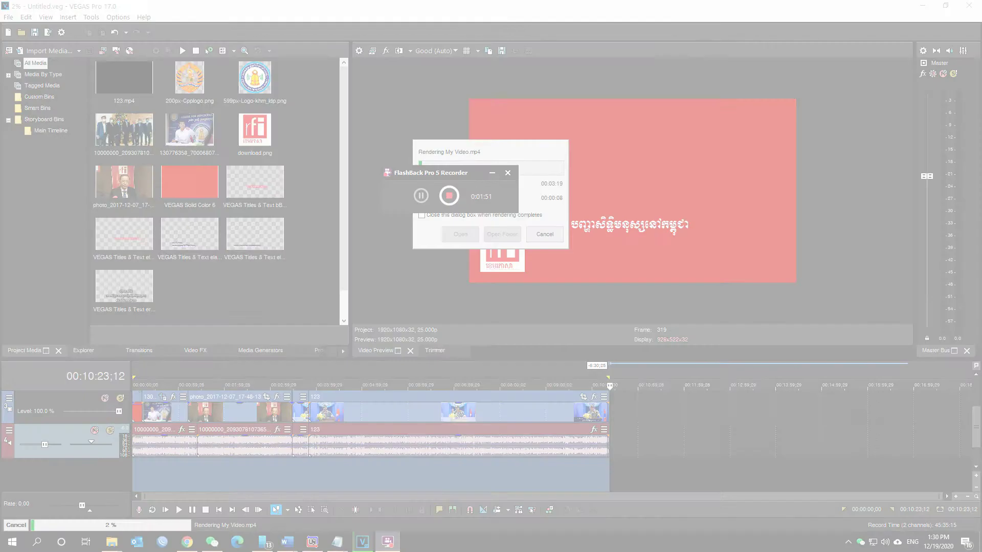